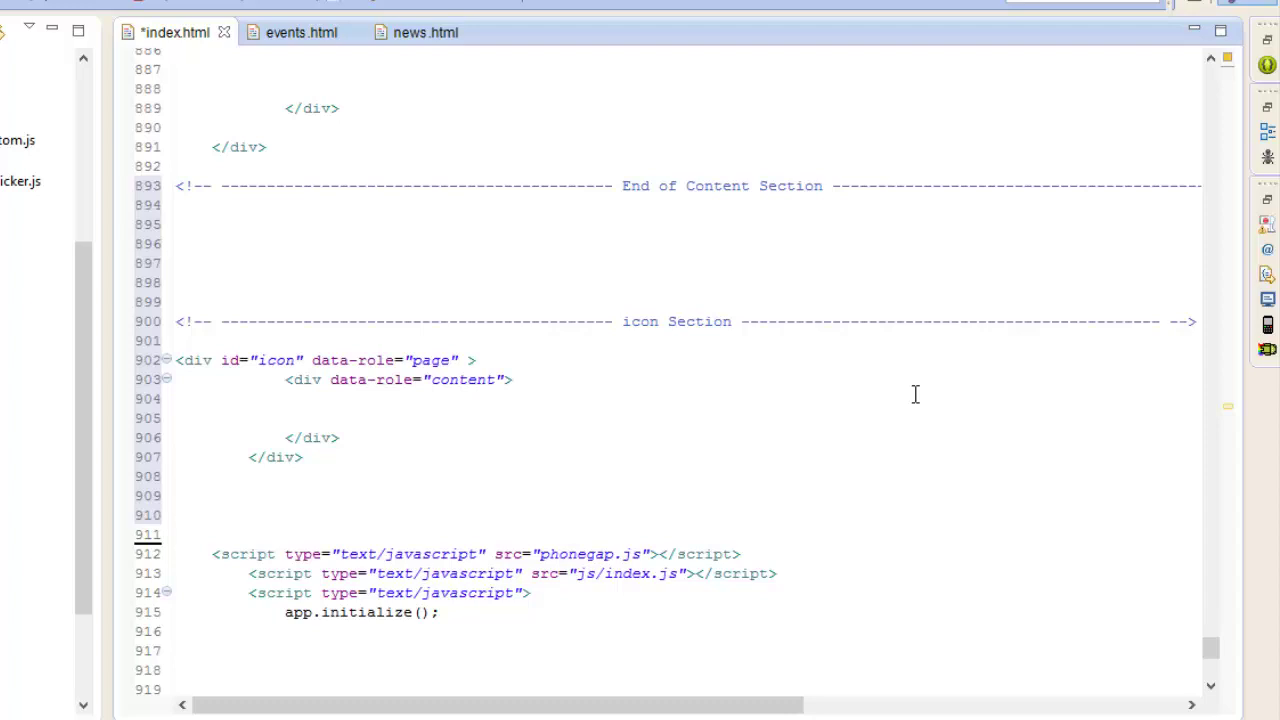
Step: Insert blank lines in the content div at line 904 and put the caret at line 906's start
left_click(687, 420)
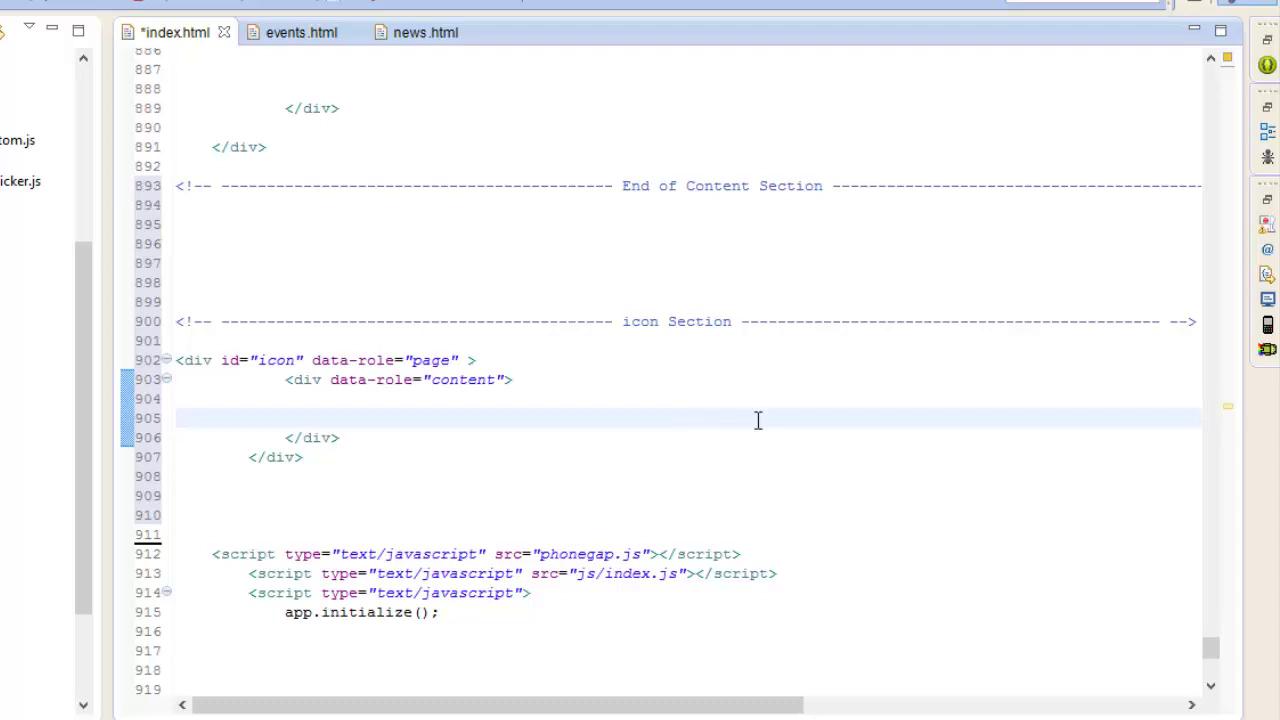
scroll(758, 421, "up", 3)
scroll(758, 421, "up", 3)
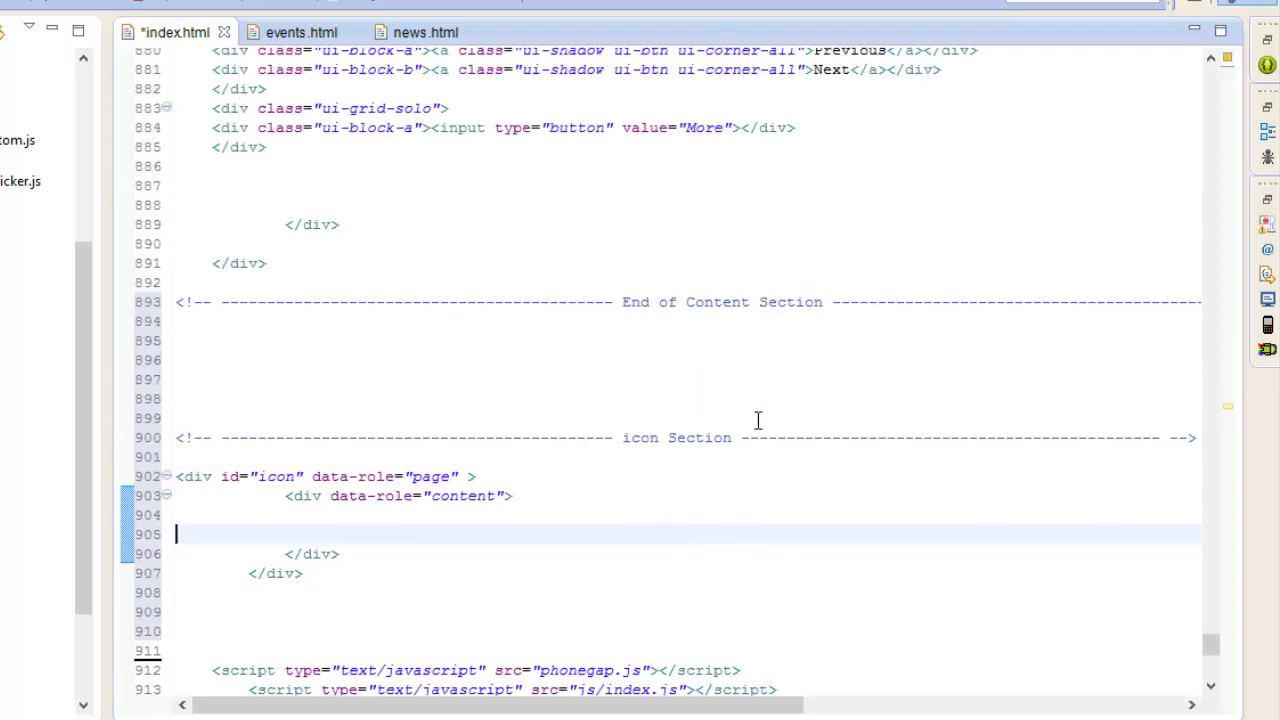
scroll(758, 421, "up", 3)
scroll(758, 421, "down", 3)
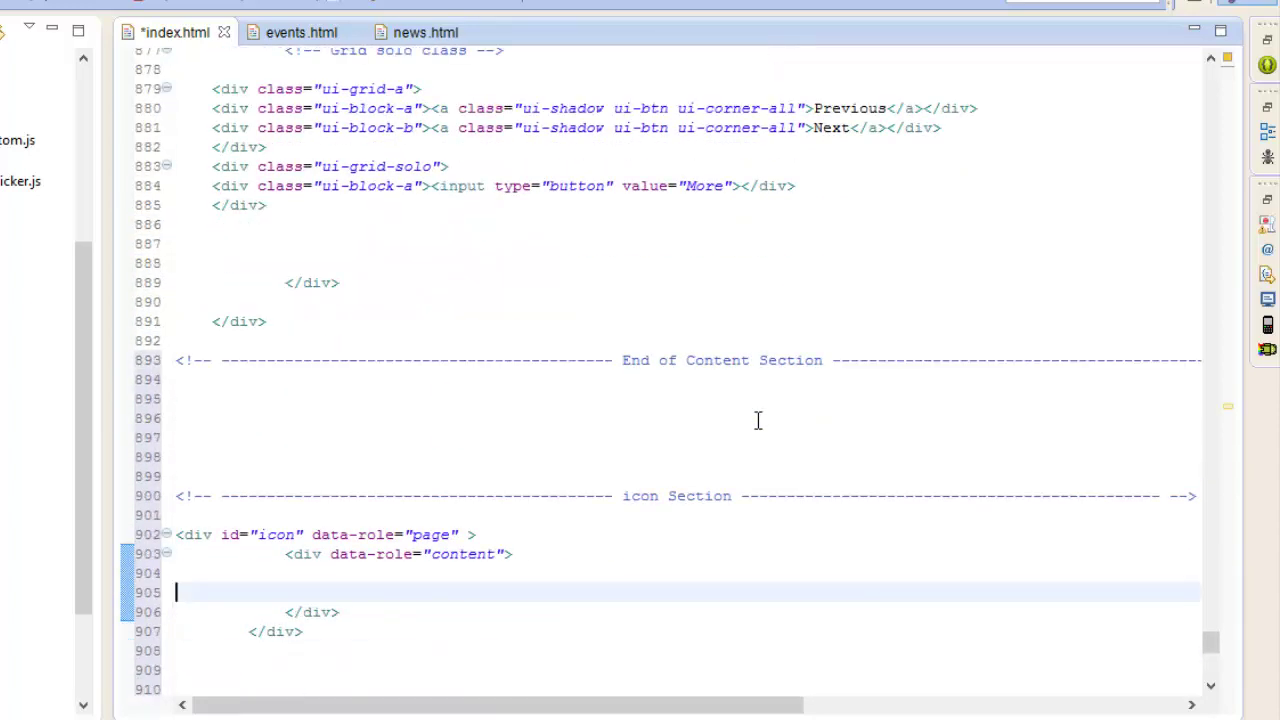
scroll(758, 421, "down", 3)
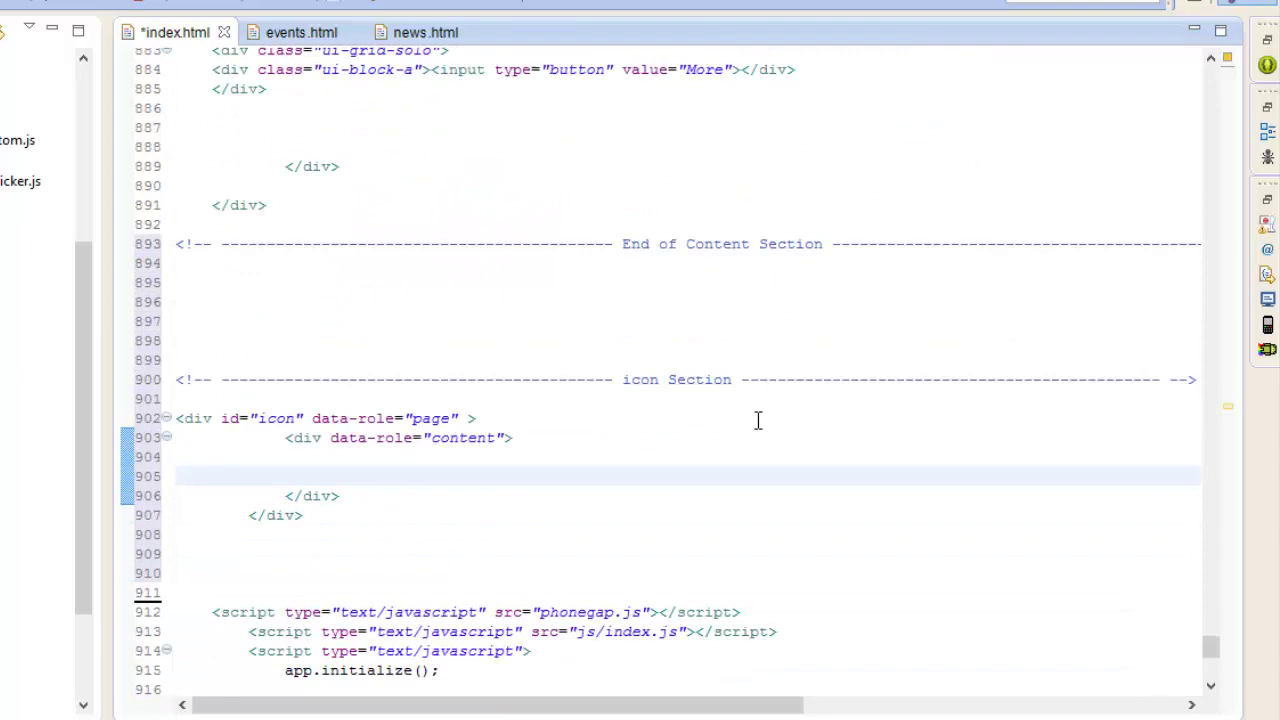
scroll(758, 421, "down", 2)
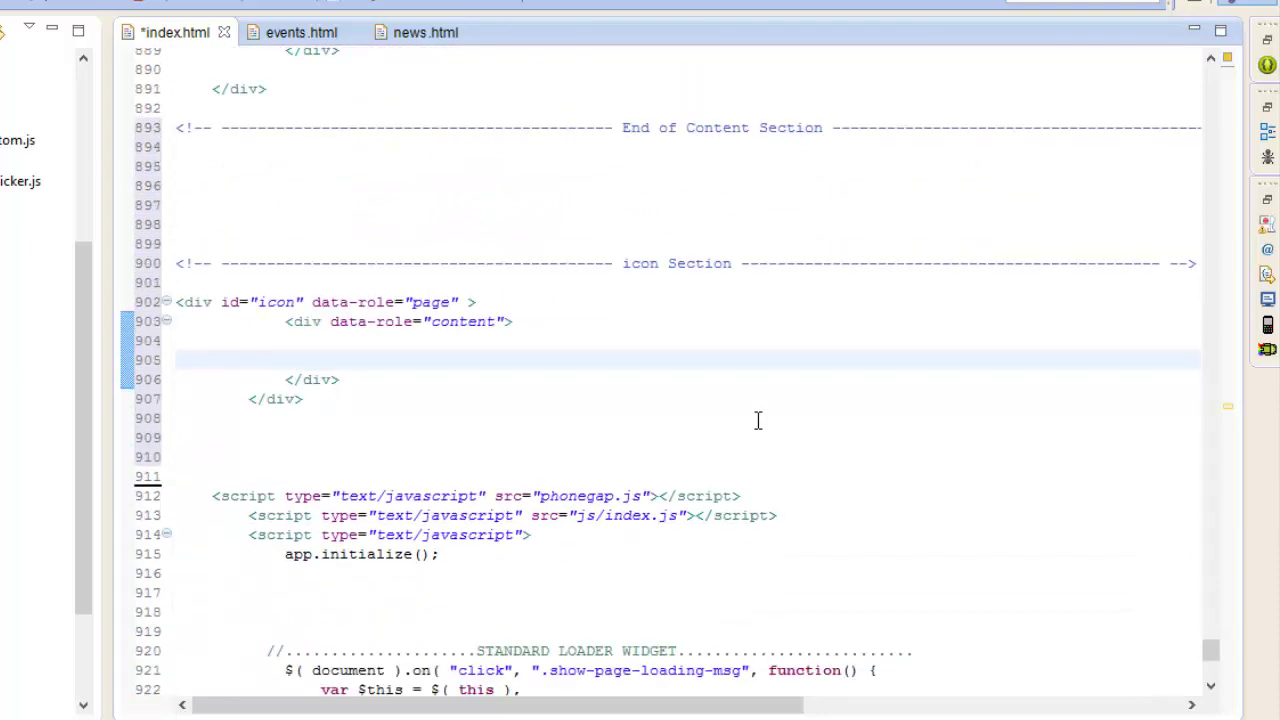
left_click(322, 341)
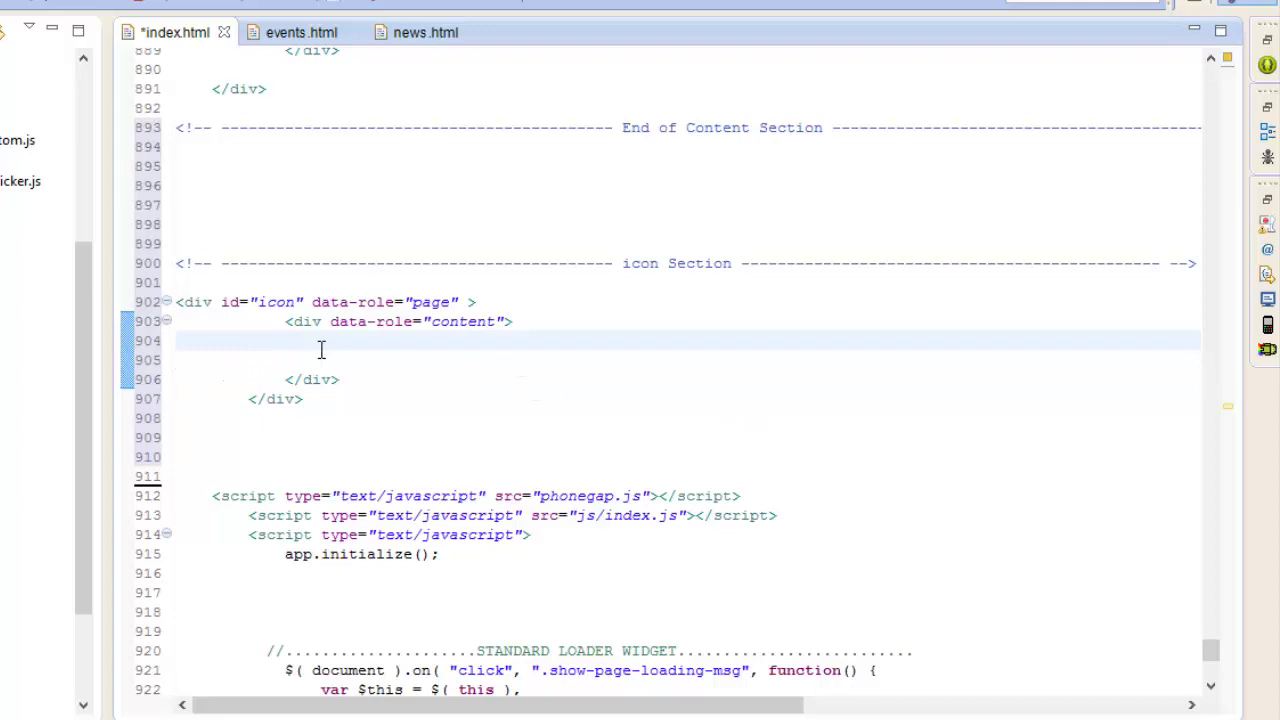
key("Return")
key("Return")
key("Return")
key("Return")
key("Return")
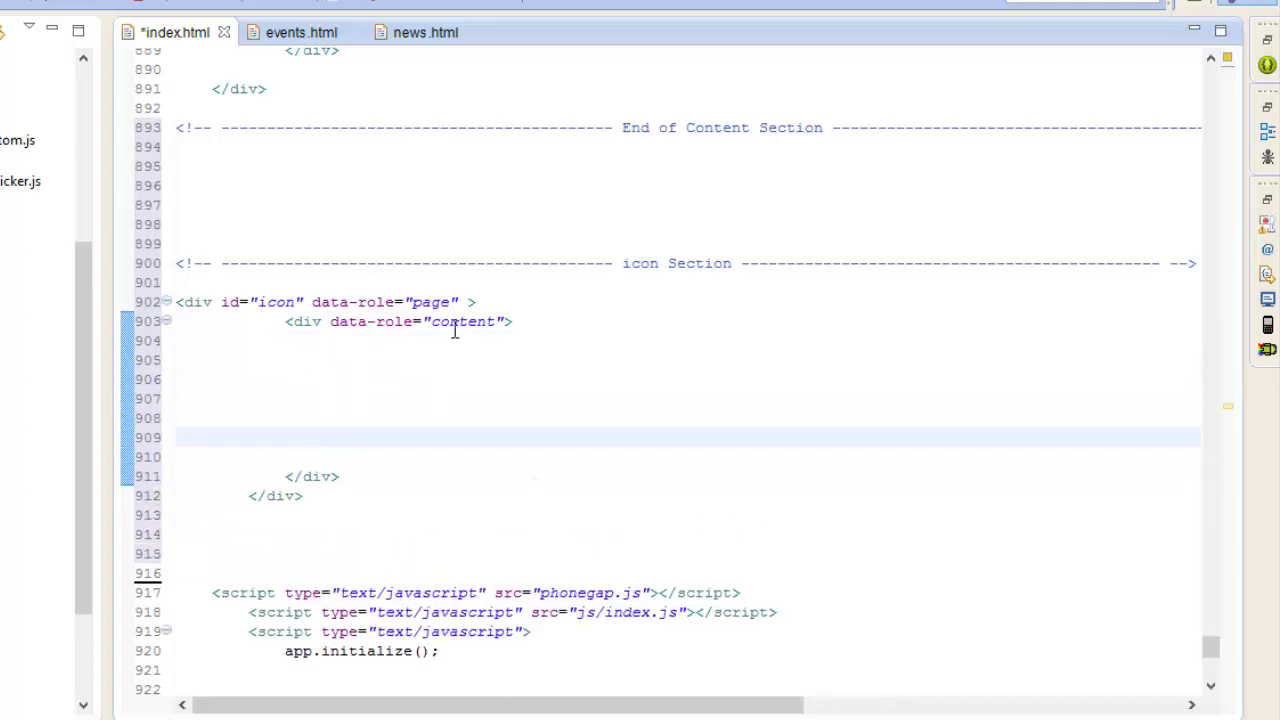
left_click(308, 371)
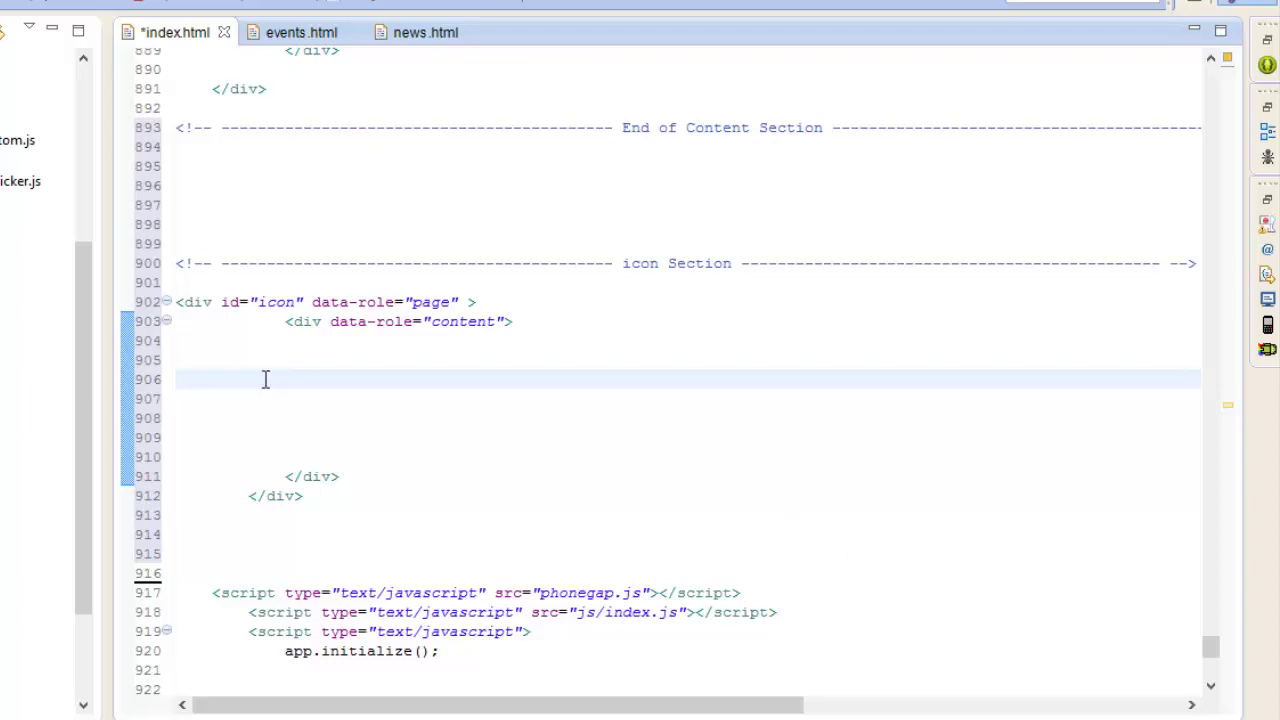
left_click(224, 375)
right_click(225, 375)
Step: Paste the jQuery Mobile icon button markup, from action to video, at line 906
left_click(280, 330)
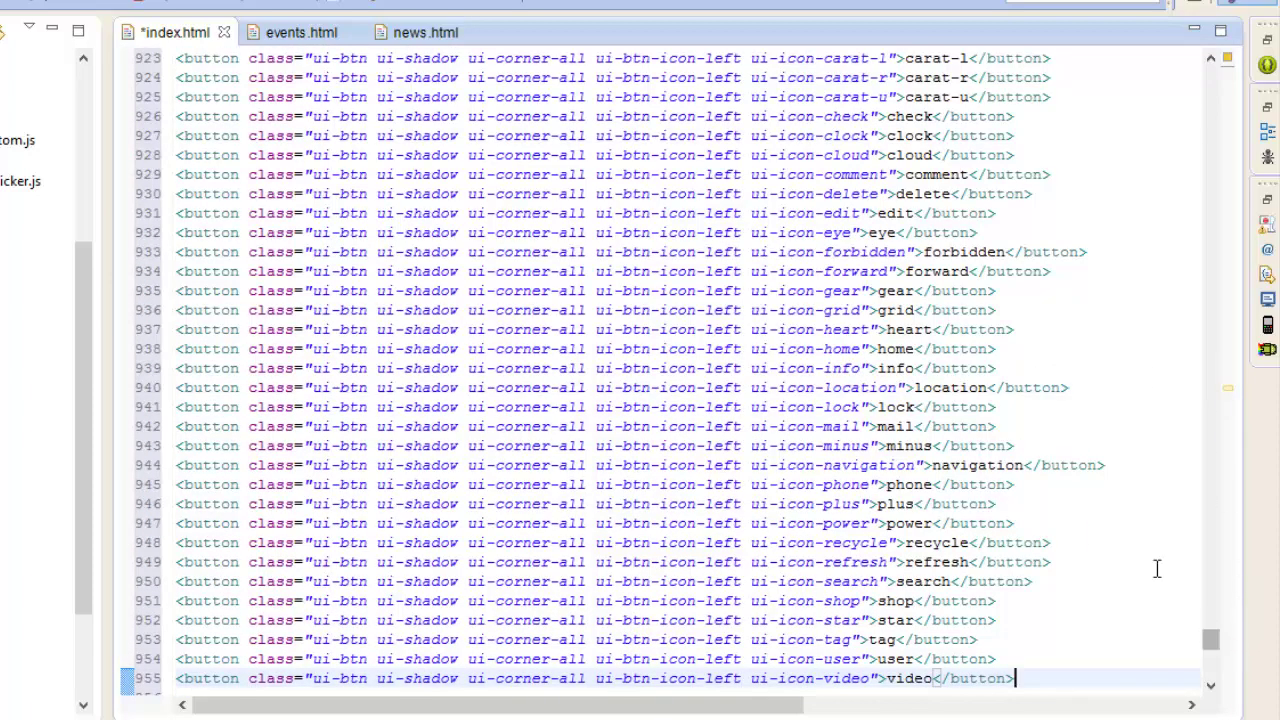
mouse_move(1212, 640)
left_mouse_down()
mouse_move(1220, 655)
mouse_move(1212, 615)
left_mouse_up()
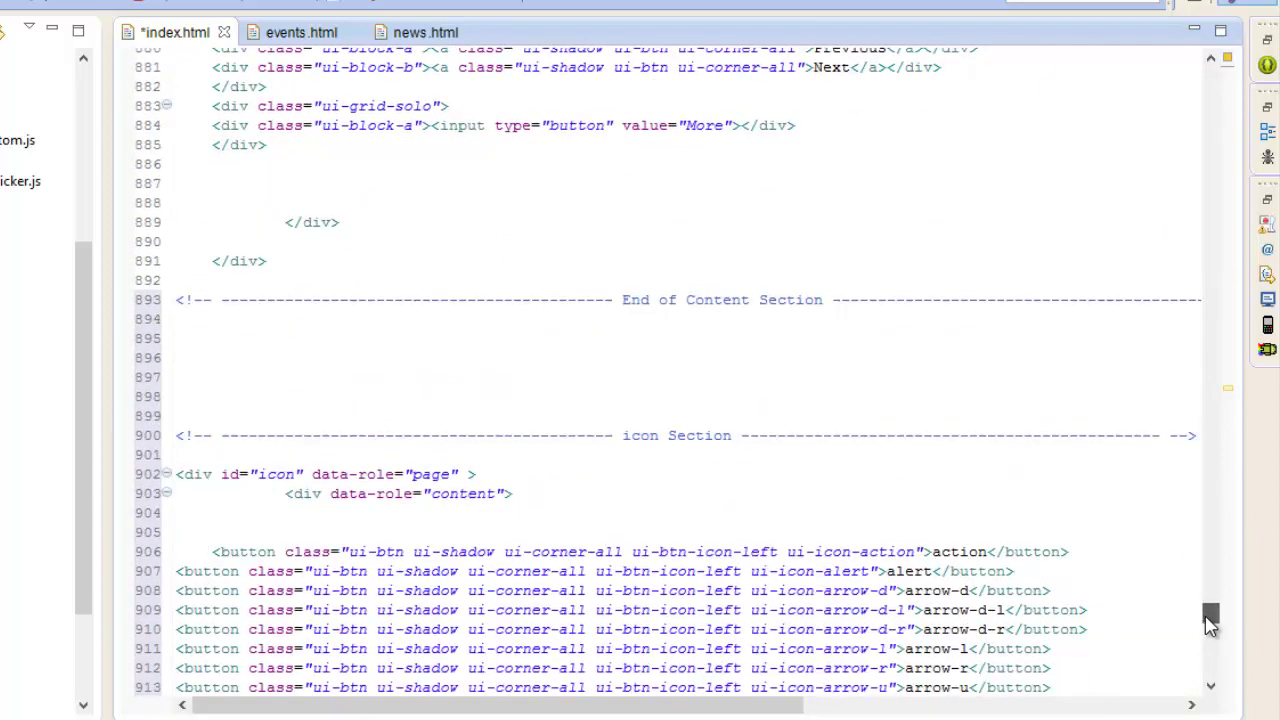
scroll(1035, 553, "down", 5)
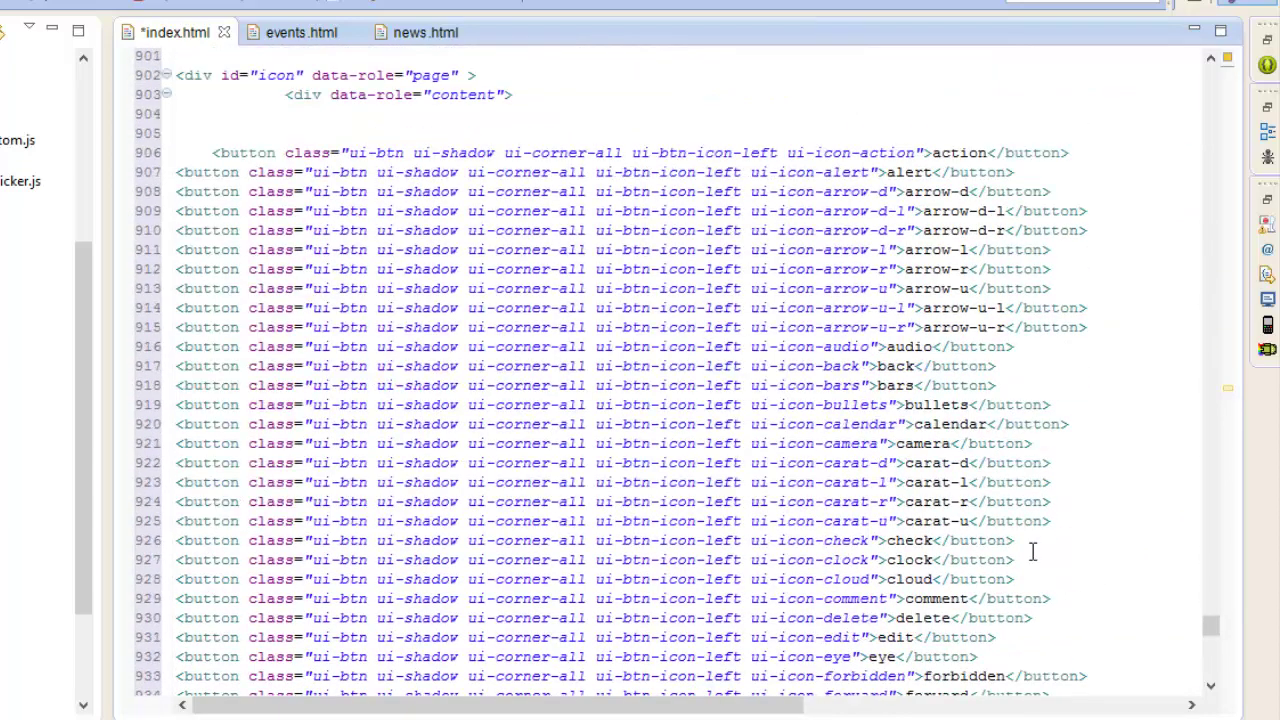
scroll(1035, 553, "down", 1)
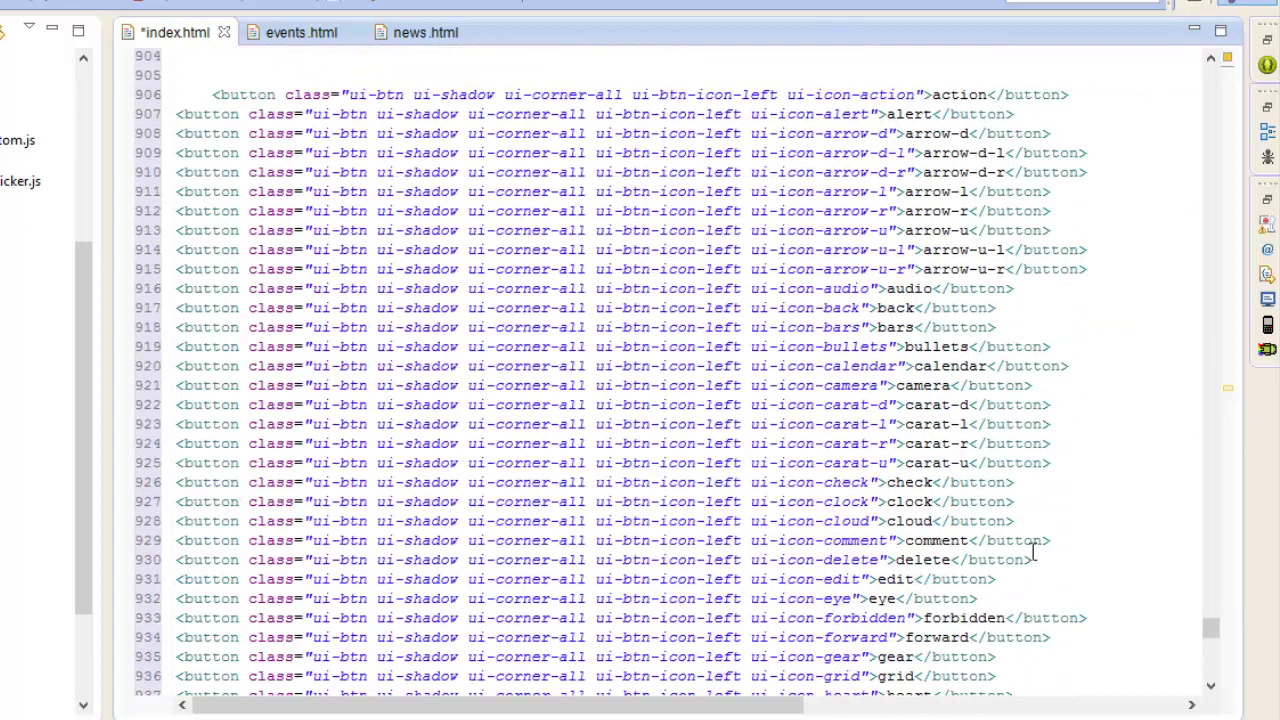
scroll(1035, 553, "down", 1)
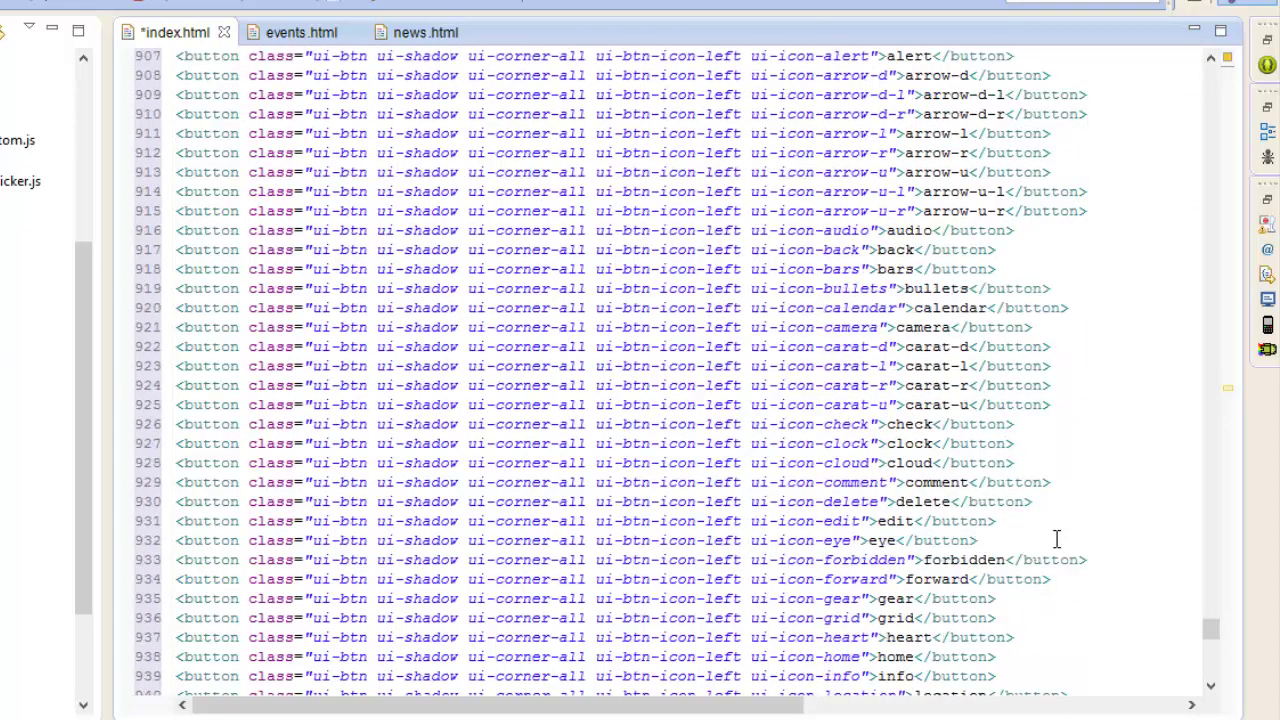
scroll(1076, 533, "down", 1)
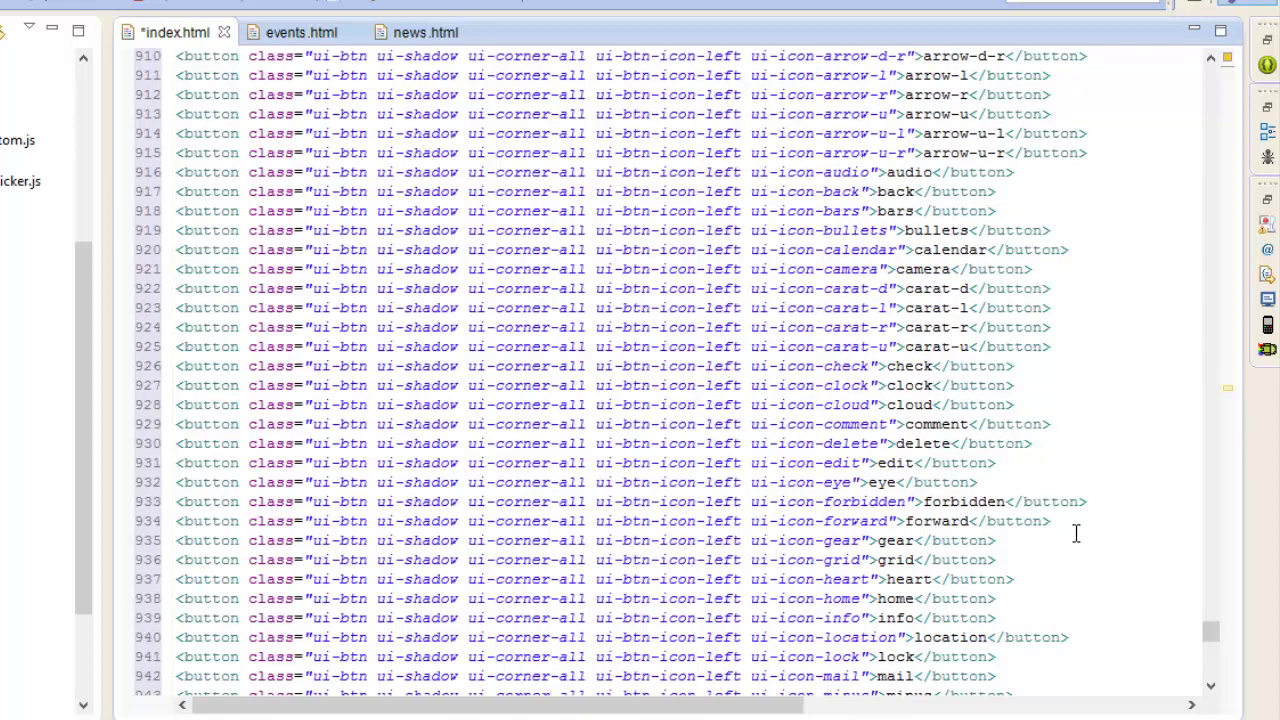
scroll(1076, 533, "down", 1)
scroll(1076, 533, "down", 1)
scroll(1076, 533, "down", 2)
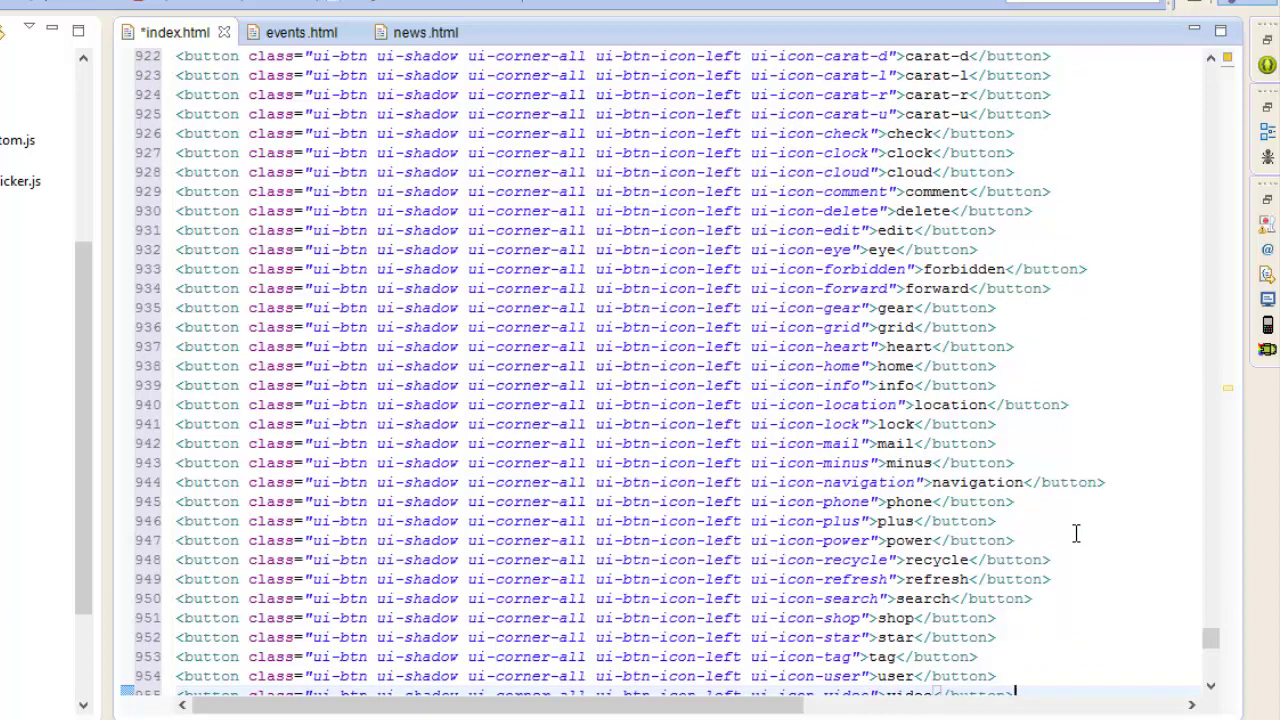
scroll(1076, 533, "down", 1)
scroll(1076, 533, "down", 1)
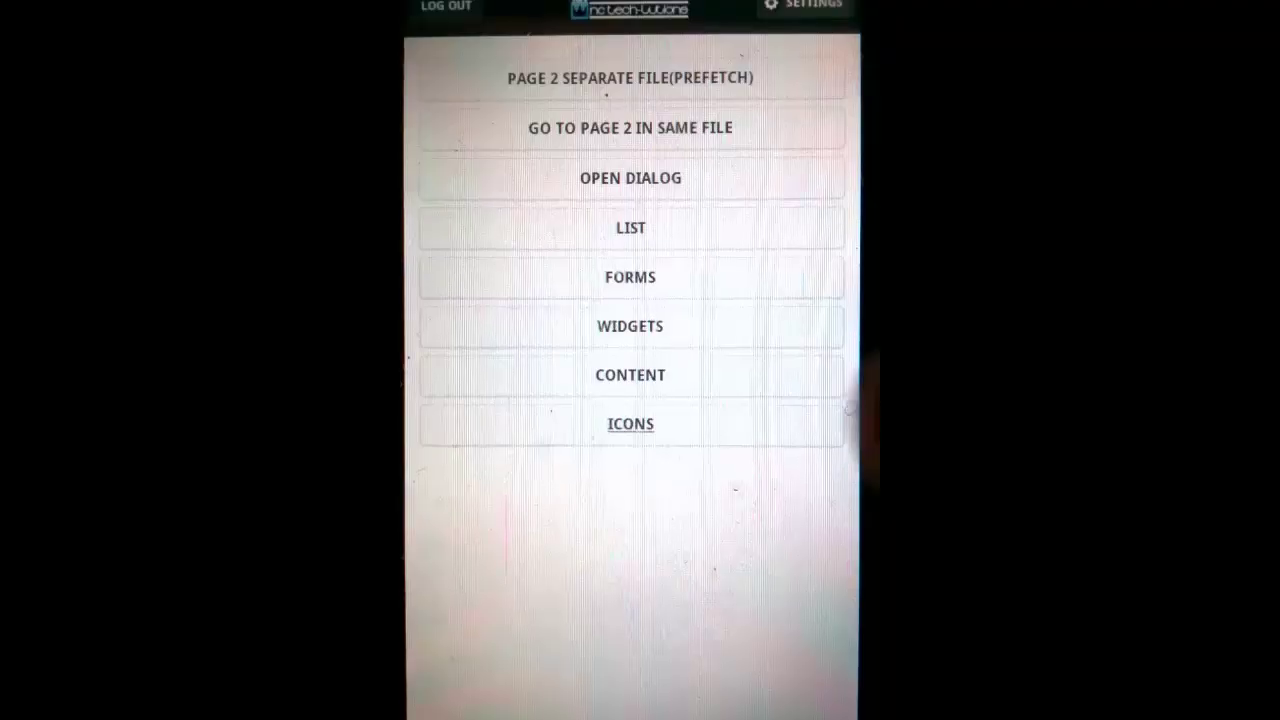